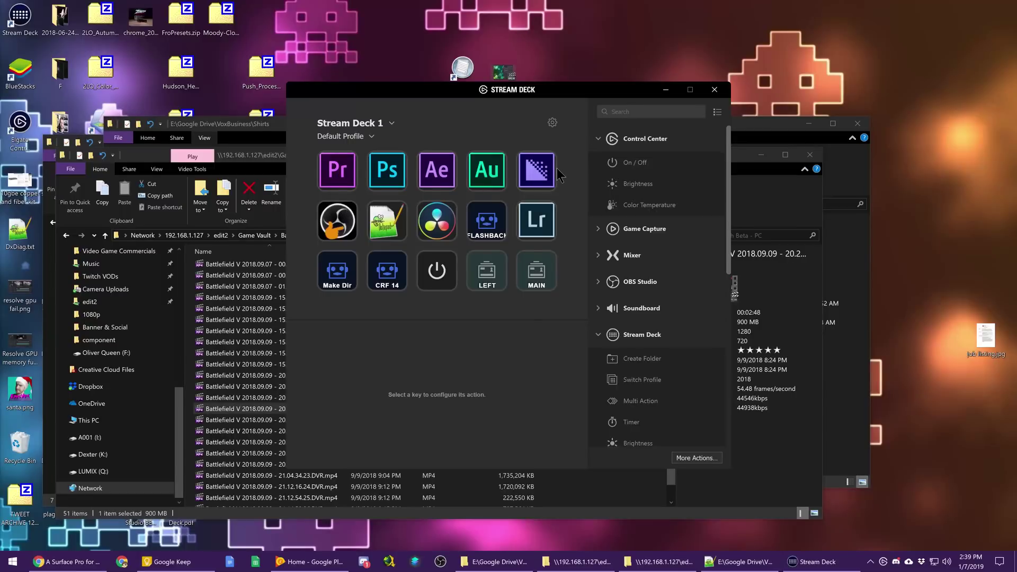
- Delete the Adobe Media Encoder action from its key and confirm the removal
click(538, 170)
key(Delete)
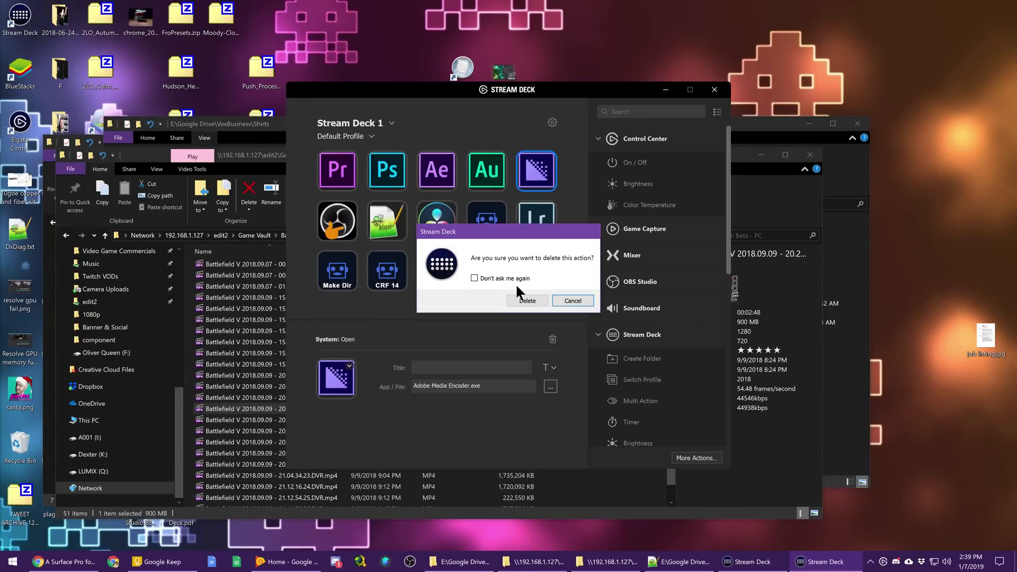
click(527, 301)
key(Delete)
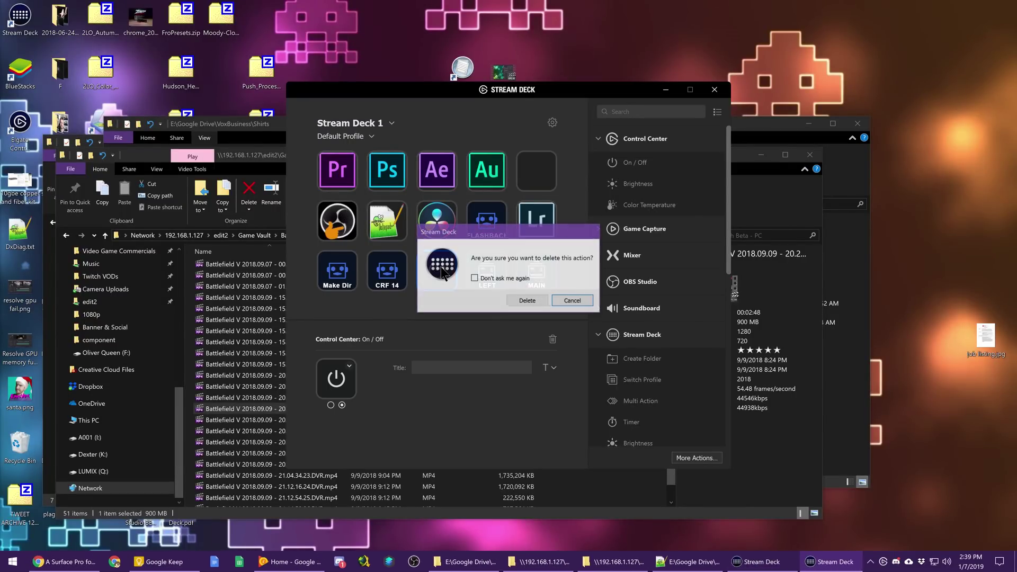
click(527, 301)
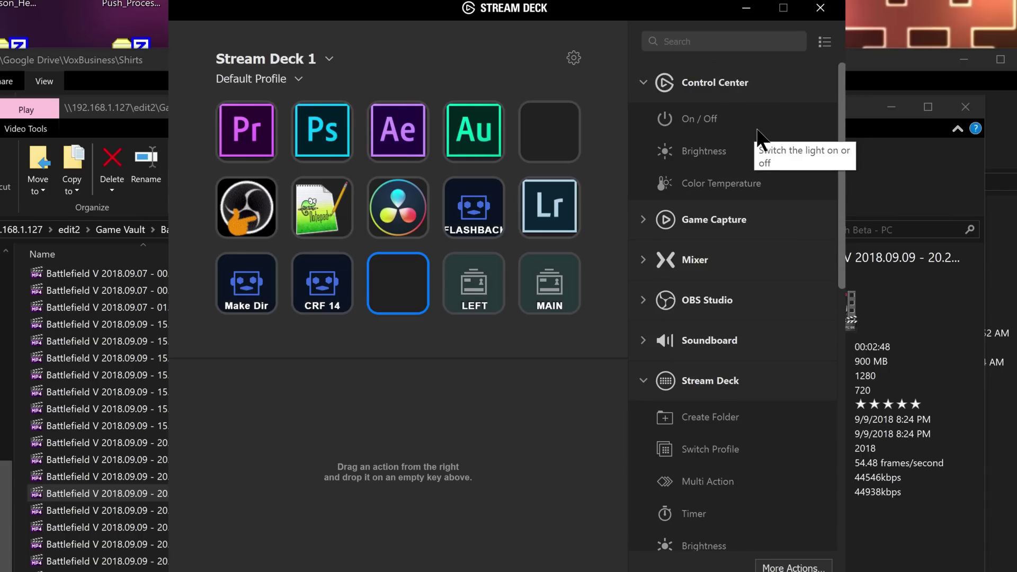
- Collapse the Control Center group in the actions list
scroll(745, 215, down, 5)
scroll(745, 216, up, 3)
scroll(732, 259, down, 3)
scroll(712, 302, up, 5)
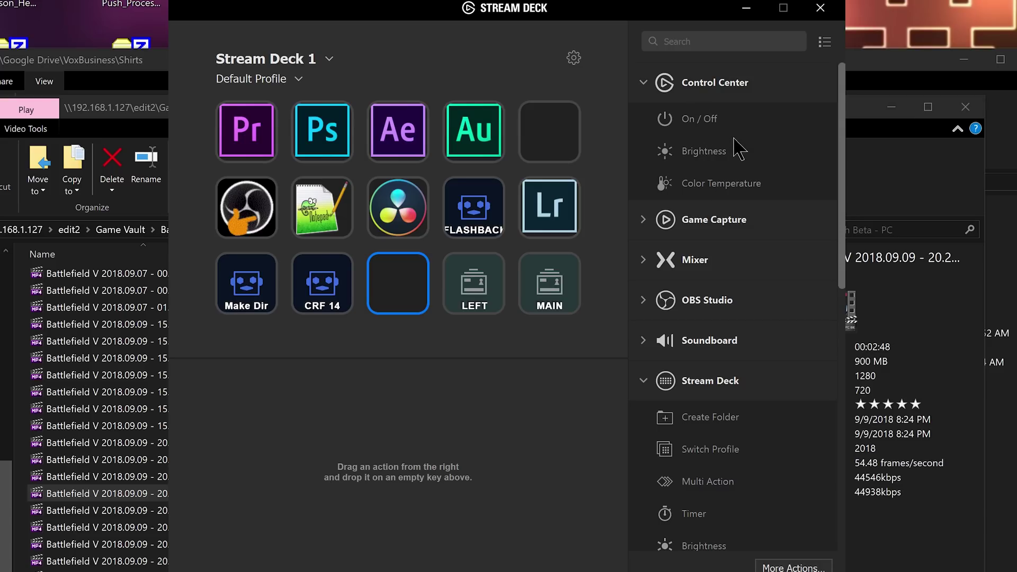
click(646, 85)
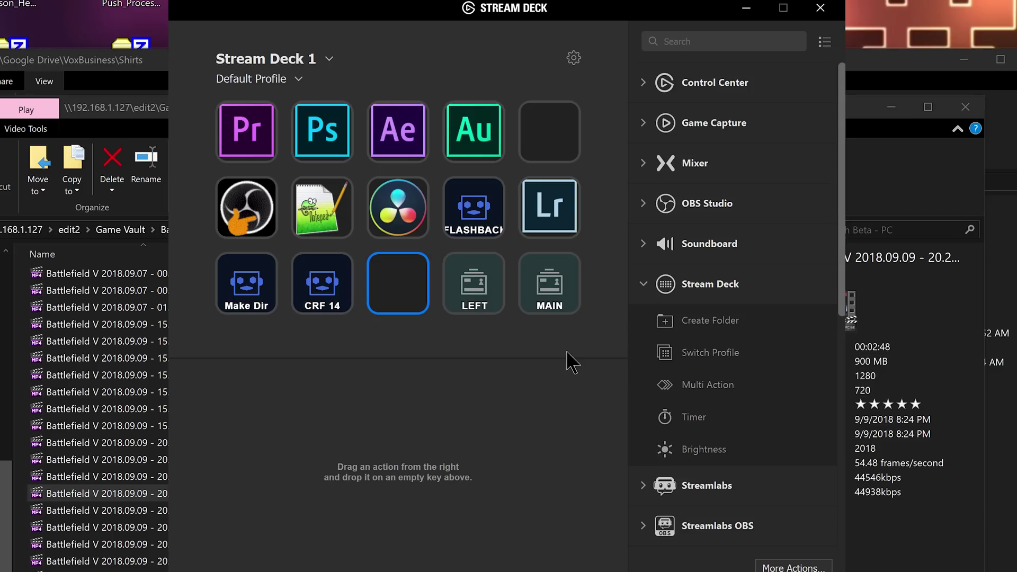
scroll(722, 377, down, 5)
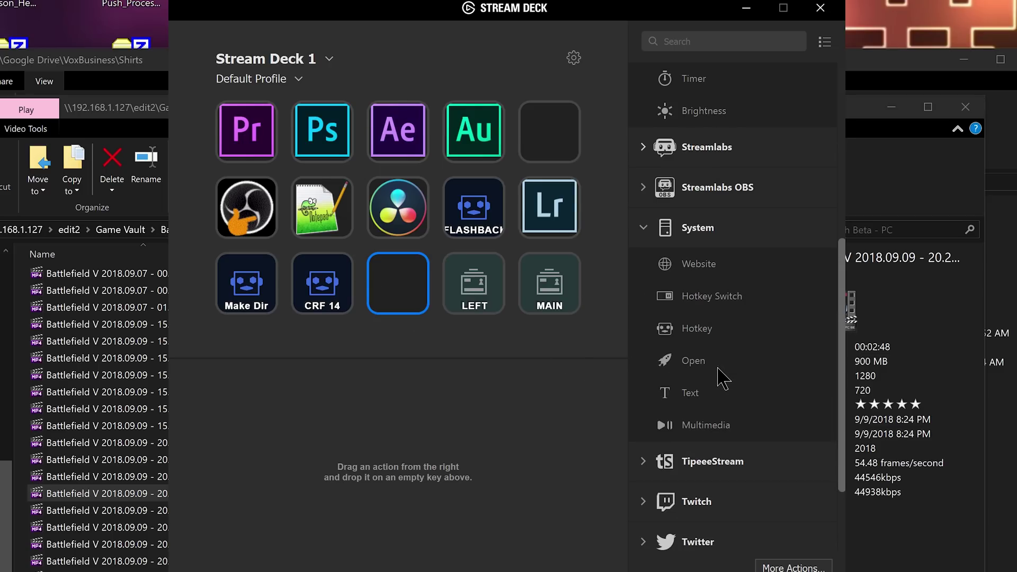
scroll(721, 377, down, 2)
scroll(722, 377, up, 7)
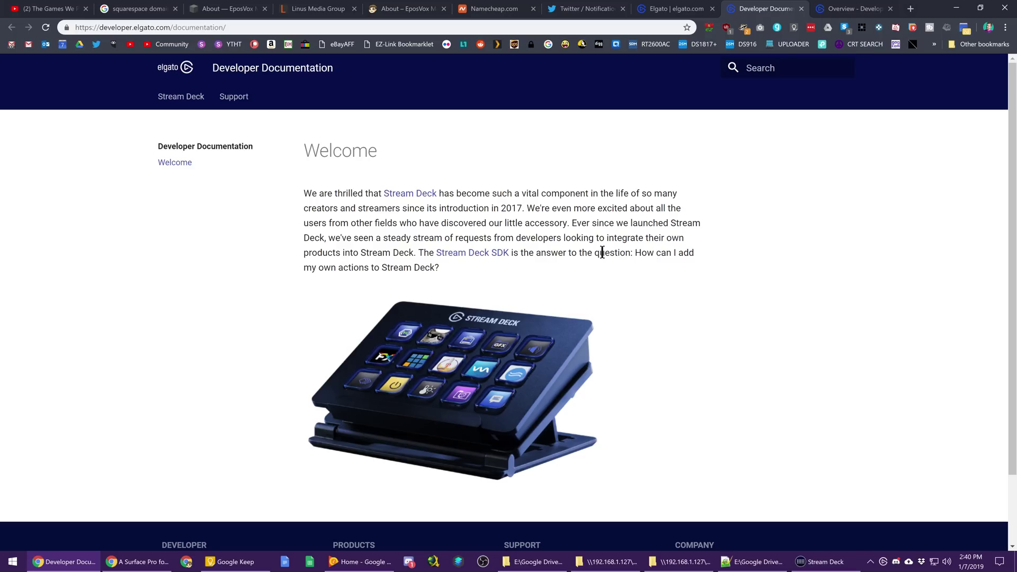
- Switch to the Stream Deck SDK overview page and read through it
scroll(547, 234, down, 2)
scroll(521, 242, up, 2)
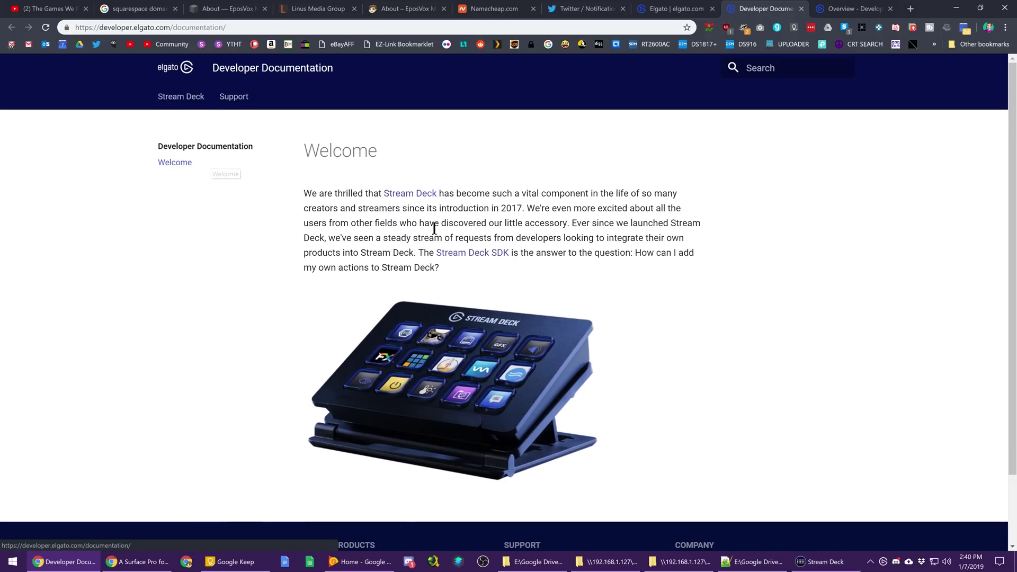
click(850, 9)
scroll(548, 210, down, 4)
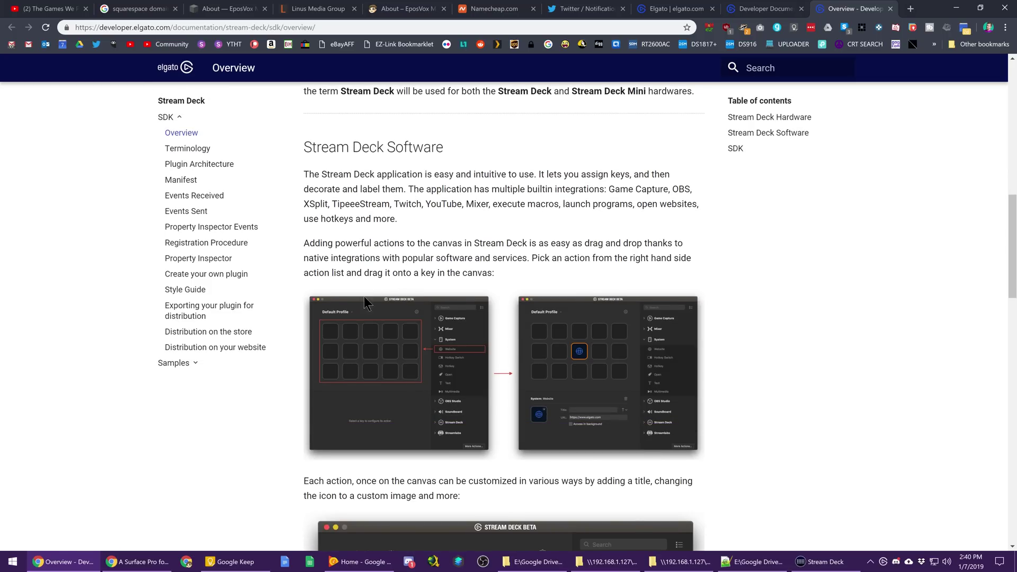
scroll(540, 286, down, 8)
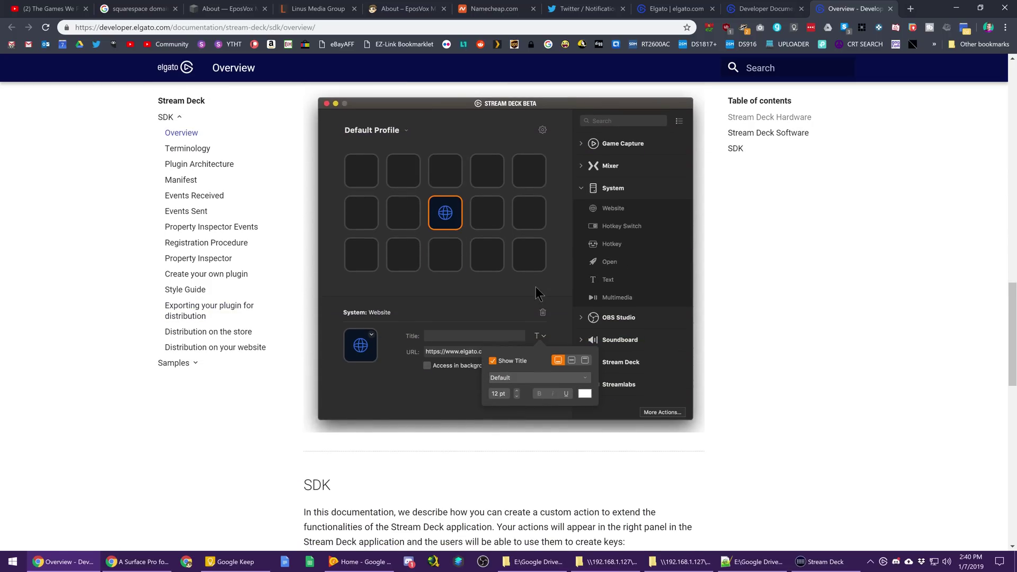
scroll(538, 291, down, 3)
scroll(509, 321, down, 5)
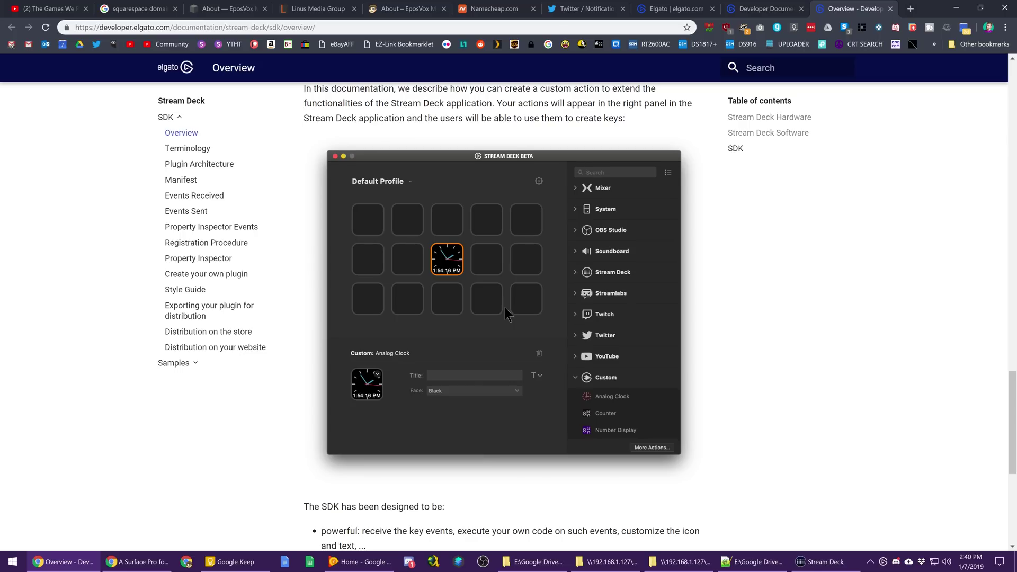
scroll(505, 309, down, 3)
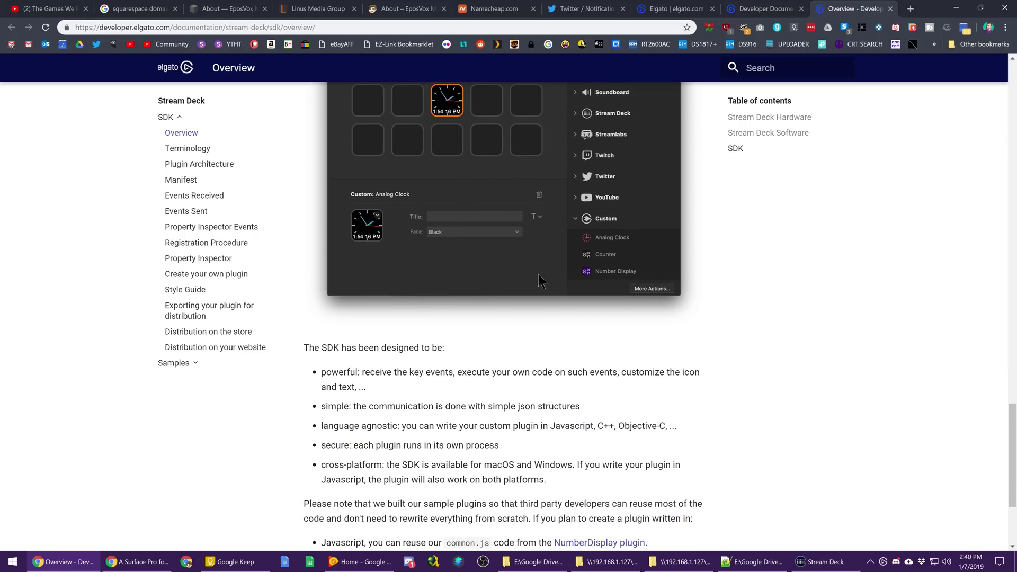
scroll(525, 243, down, 3)
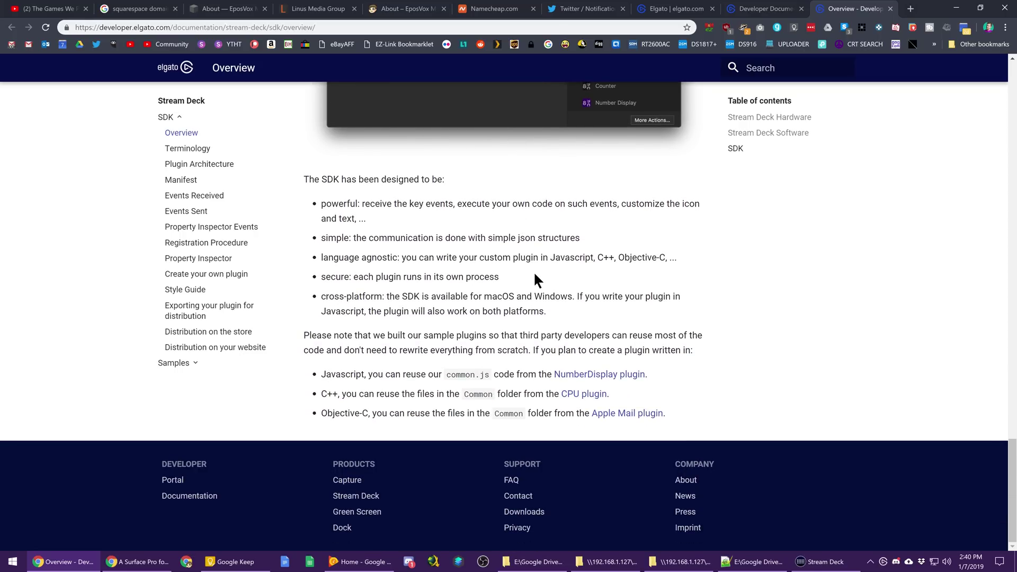
scroll(533, 270, up, 15)
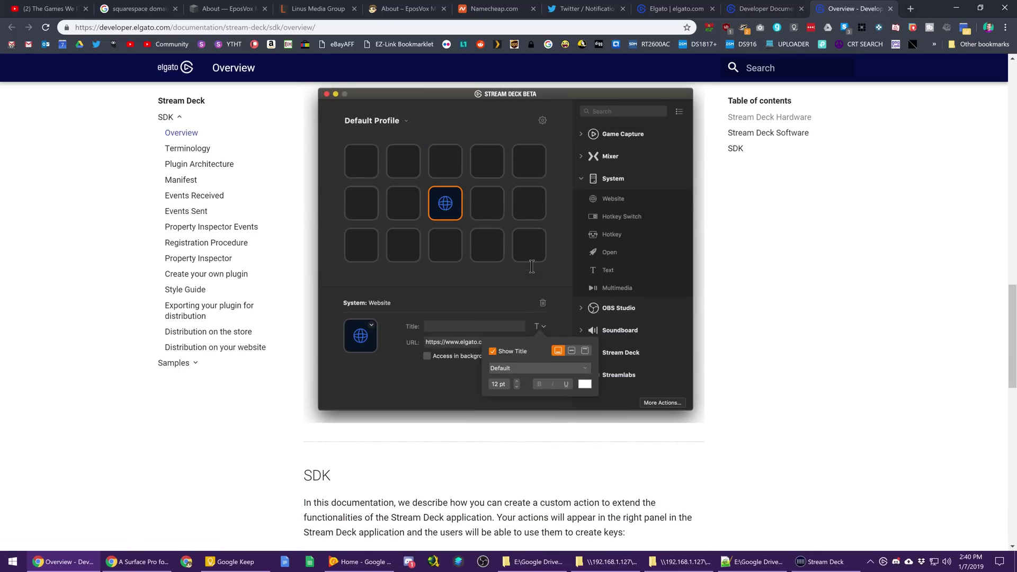
scroll(532, 265, up, 10)
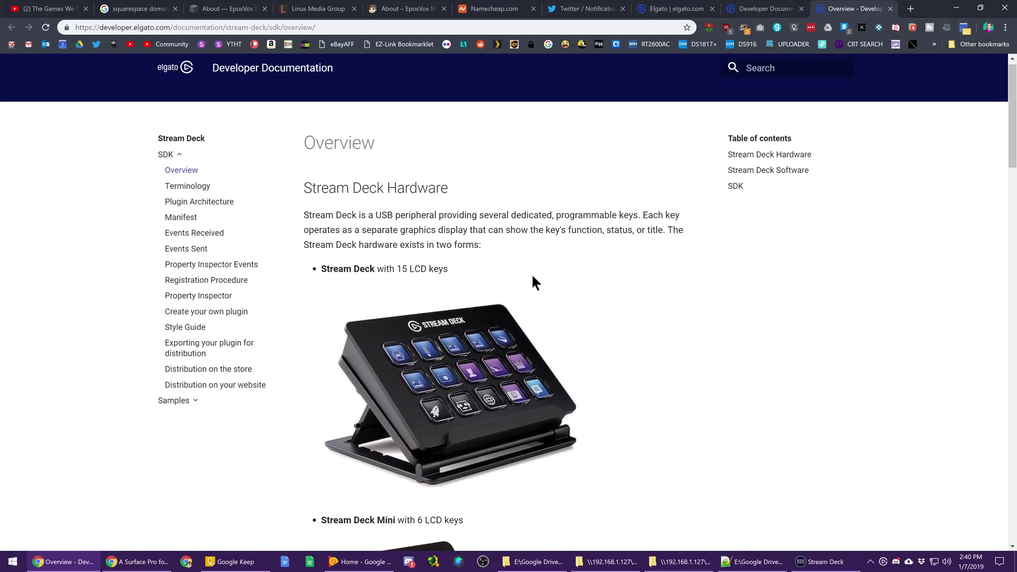
scroll(520, 264, down, 2)
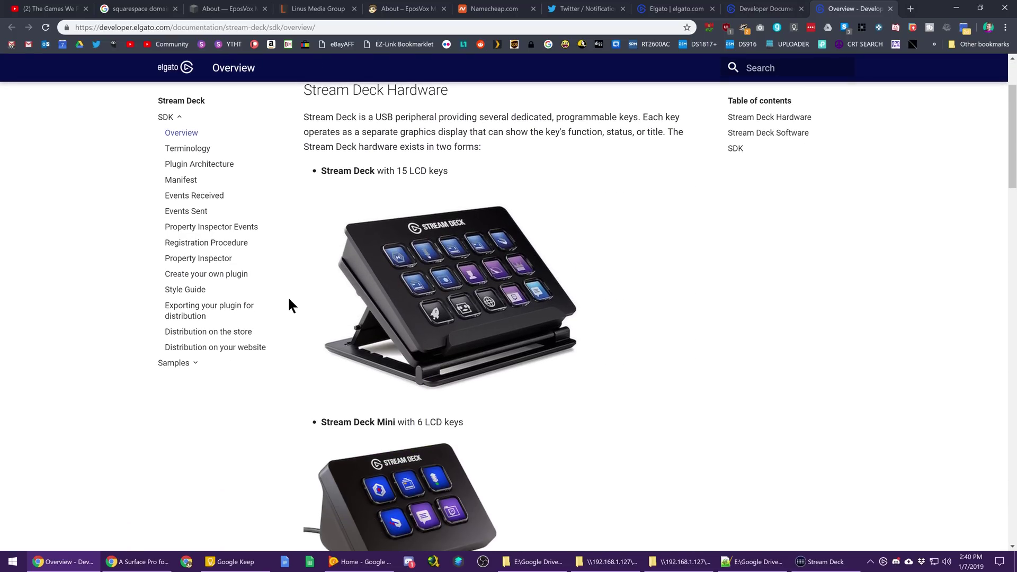
- Open the NumberDisplay page under Samples, then minimize the browser
click(195, 363)
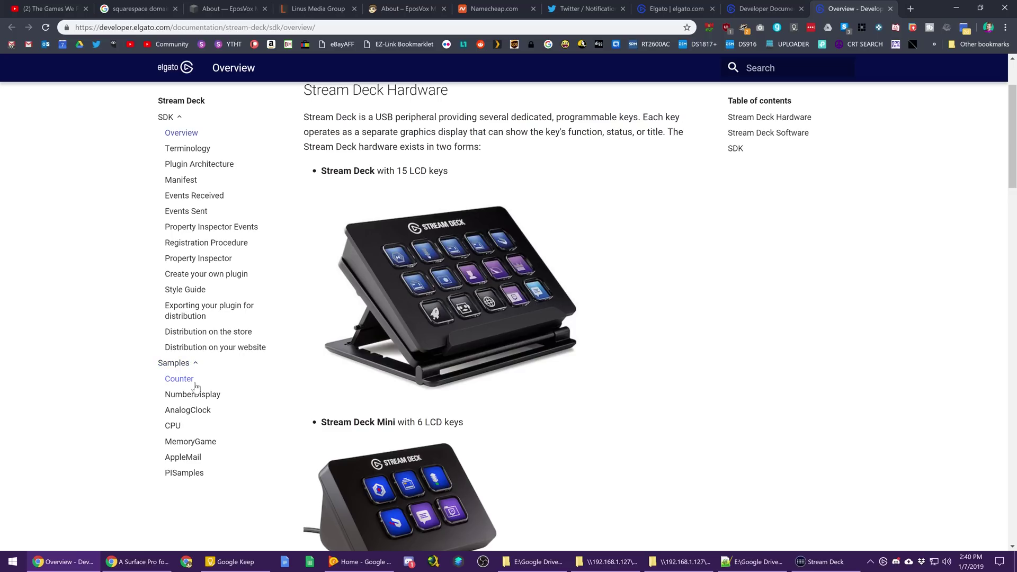
scroll(375, 432, down, 2)
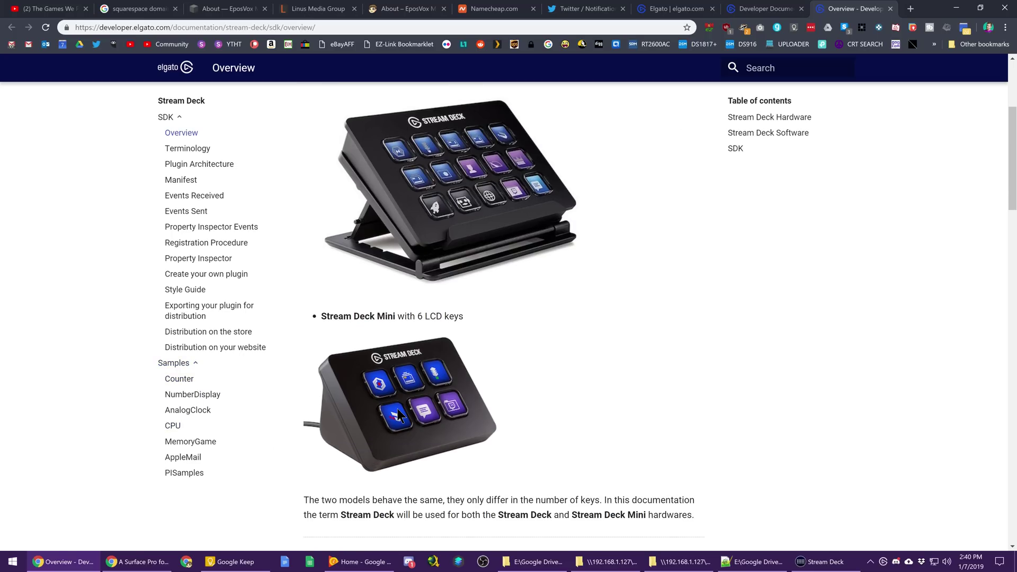
click(186, 395)
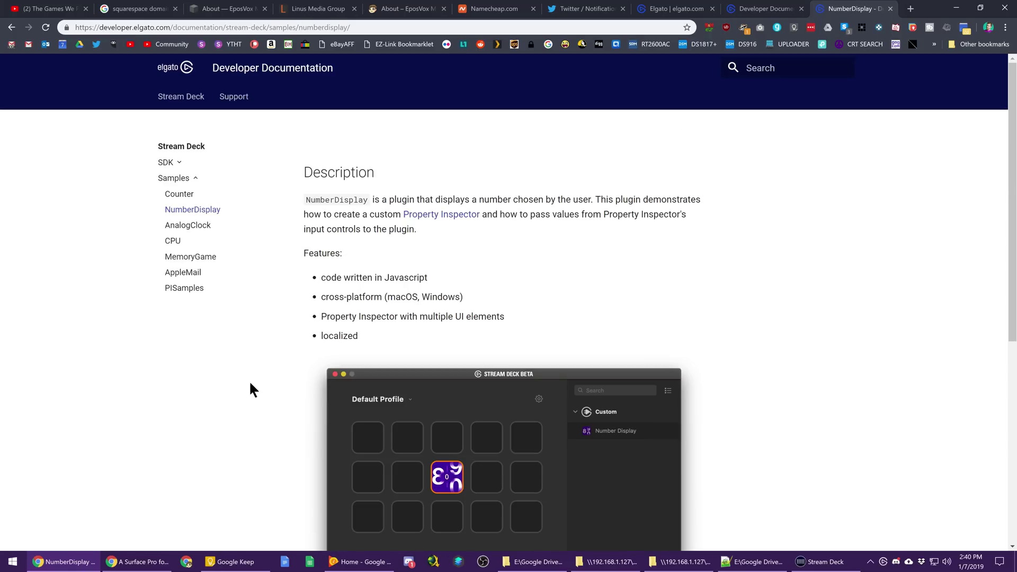
scroll(321, 352, down, 4)
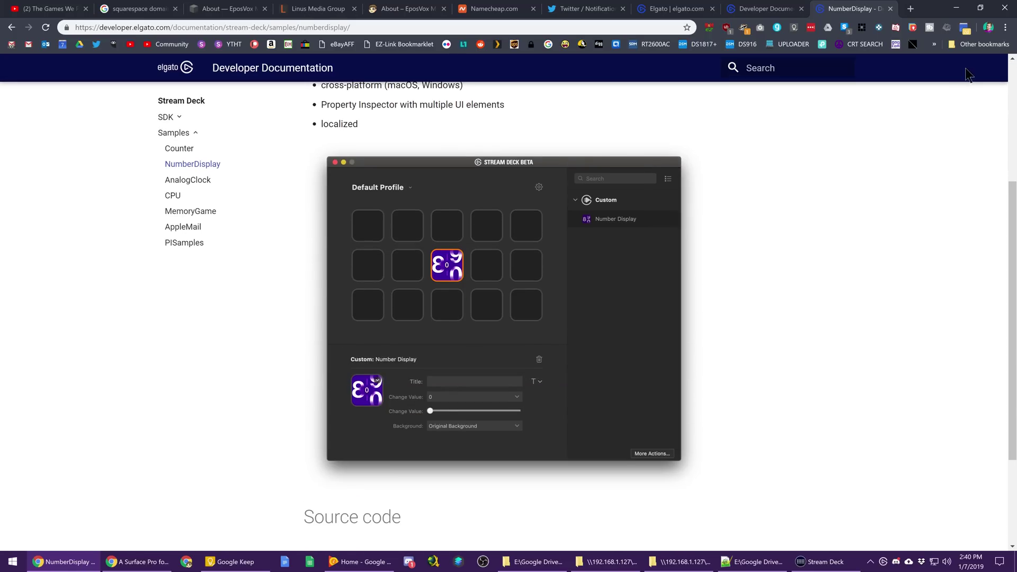
click(957, 8)
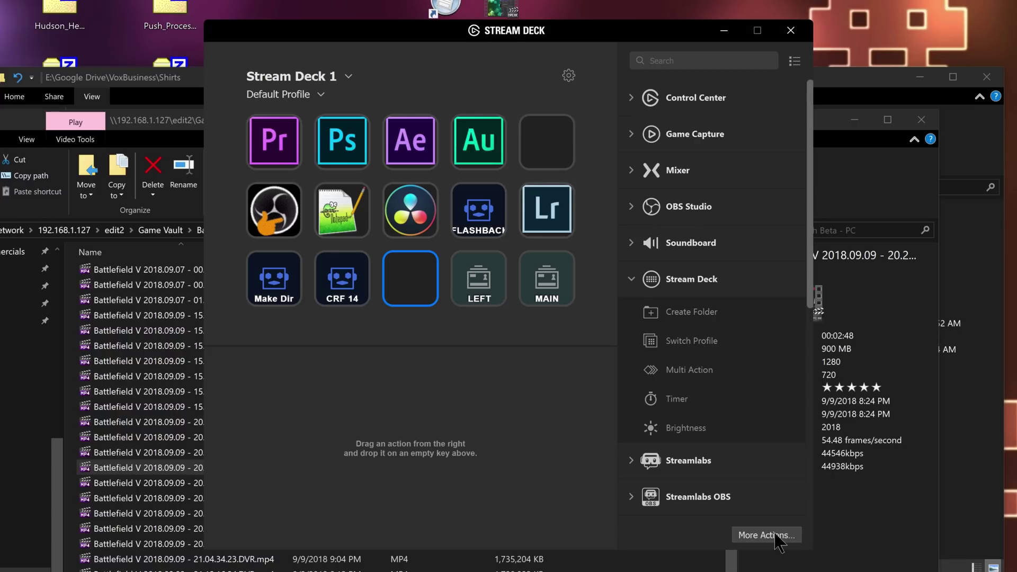
- Open the More Actions plugin store and browse its list
click(766, 535)
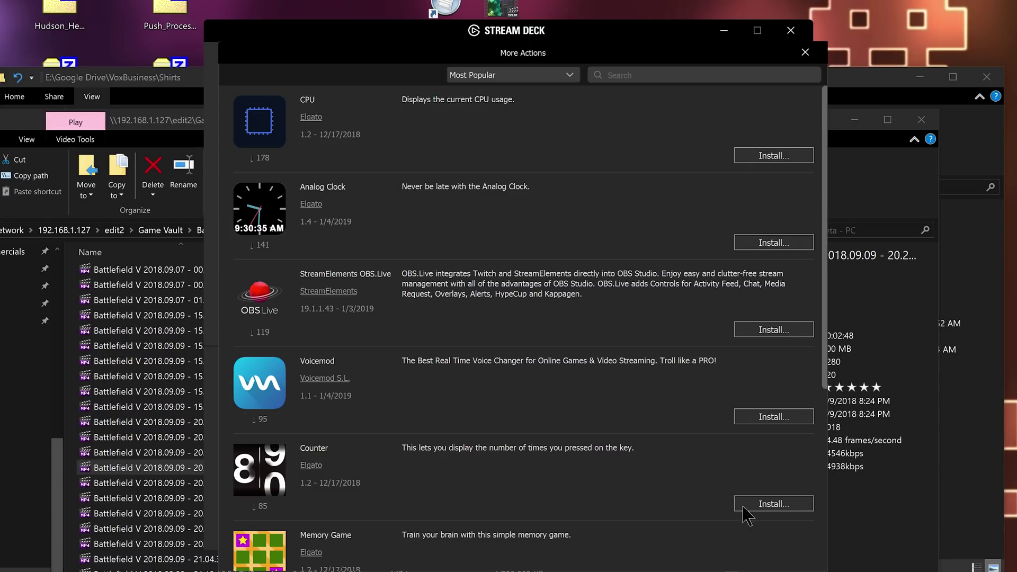
click(823, 60)
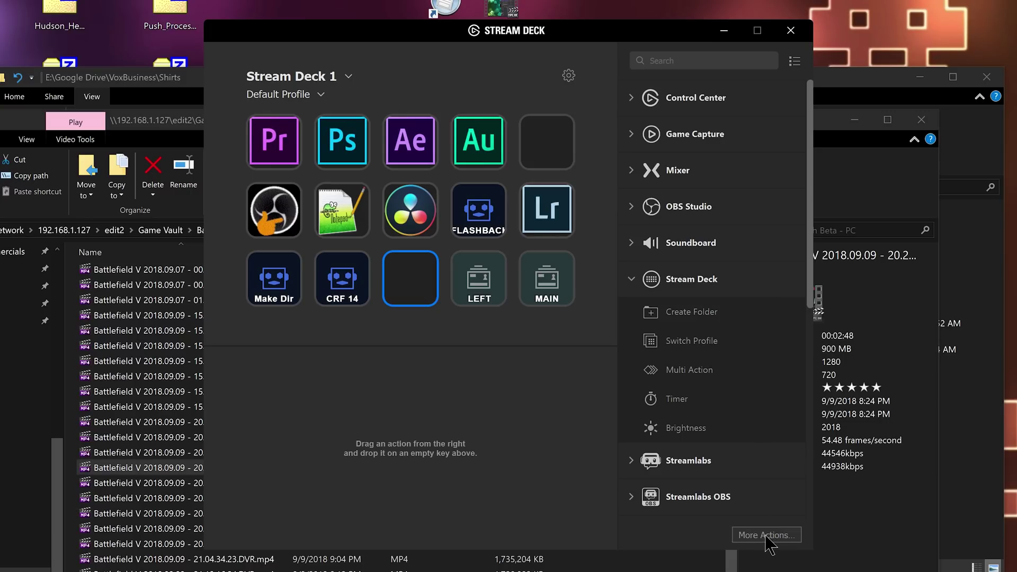
click(766, 535)
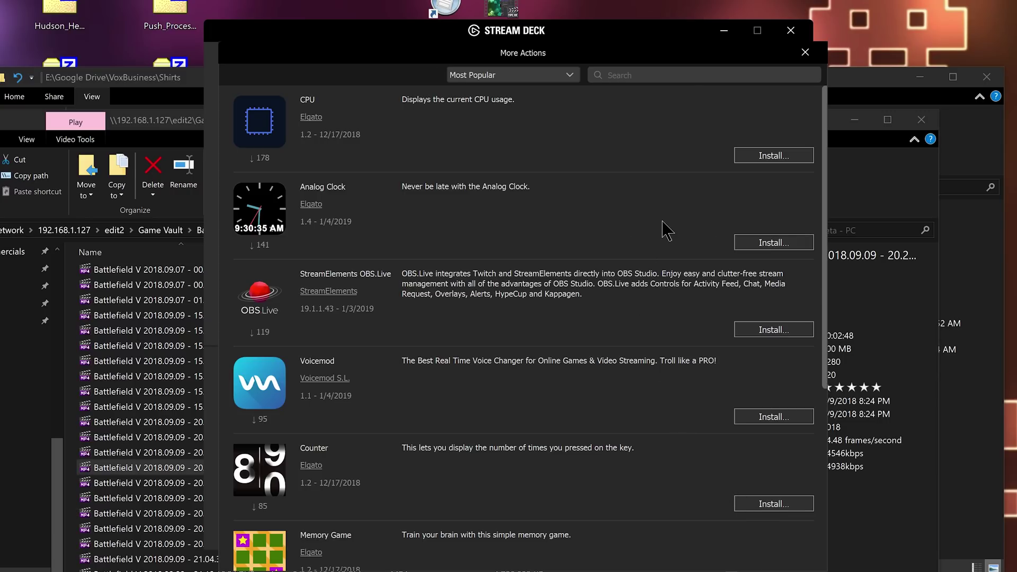
scroll(665, 230, down, 3)
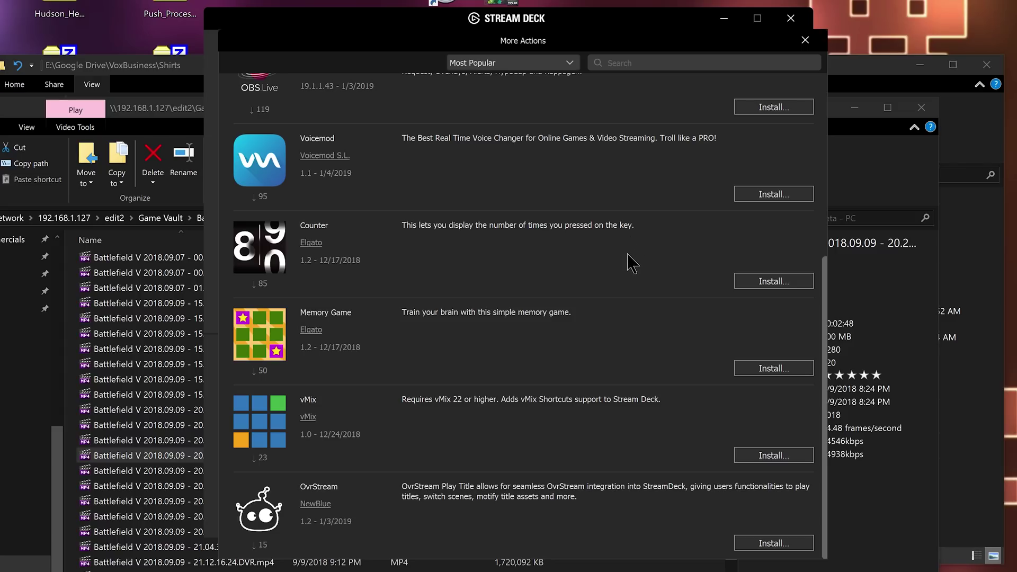
scroll(633, 263, up, 3)
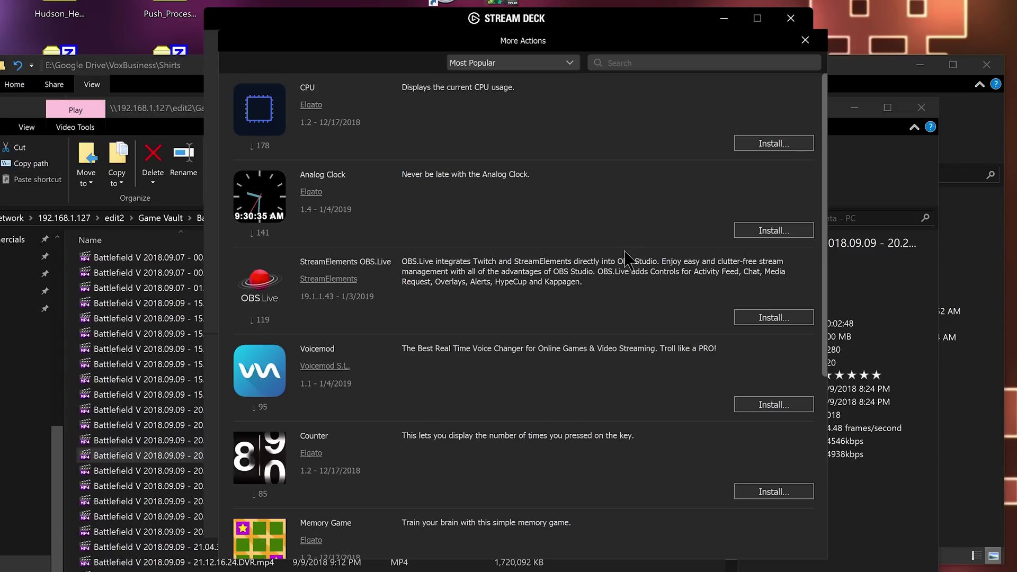
- Install the CPU, Voicemod and Memory Game plugins from the store
click(740, 144)
scroll(327, 335, down, 3)
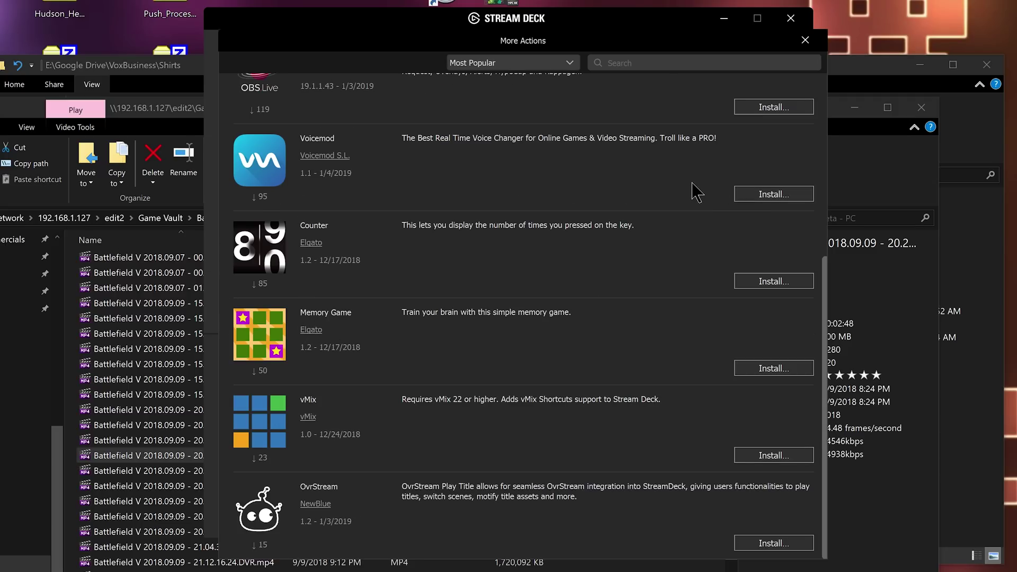
click(767, 194)
click(761, 368)
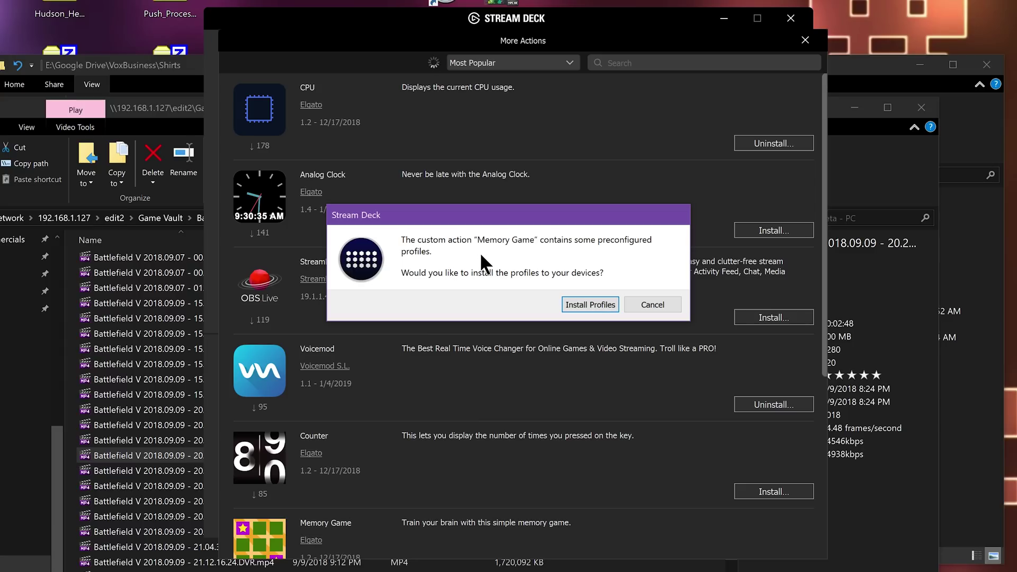
- Accept and install Memory Game's bundled preconfigured profiles
click(593, 304)
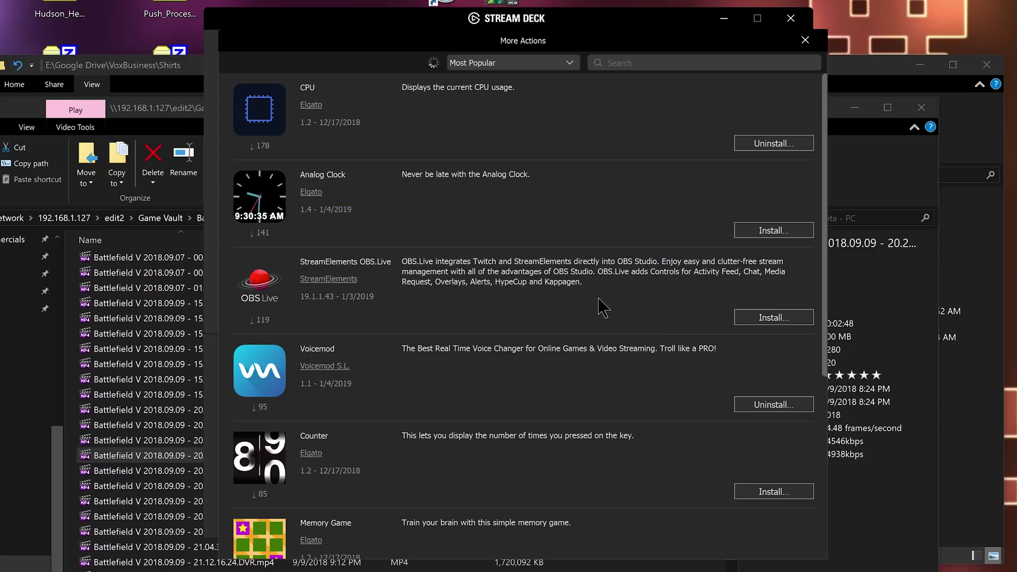
scroll(587, 333, down, 4)
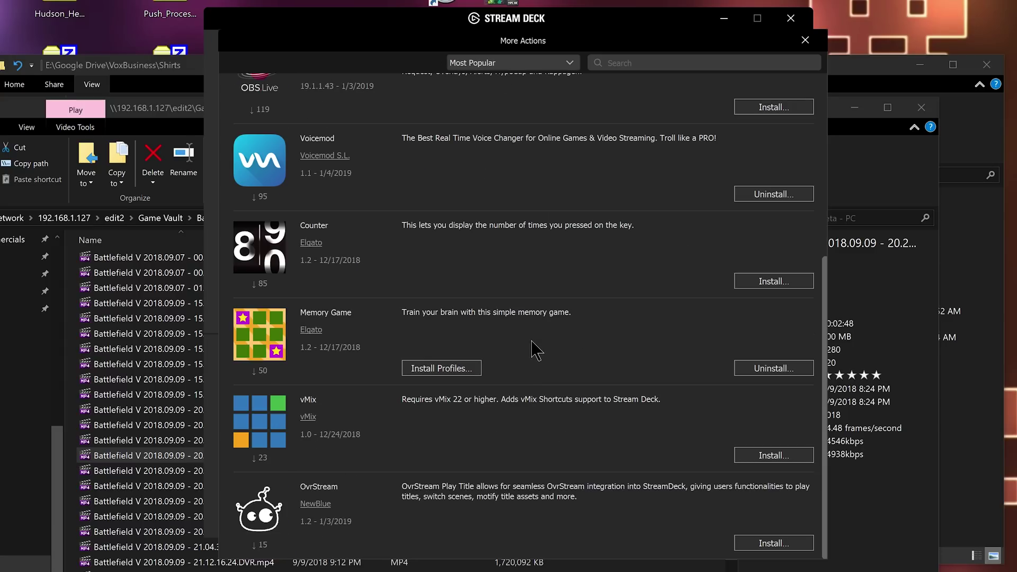
click(451, 369)
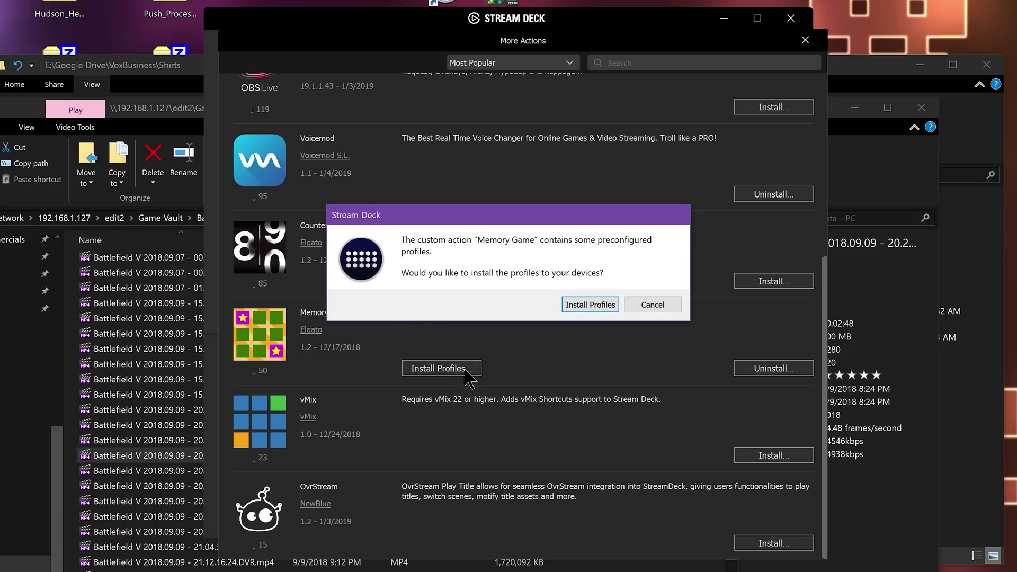
click(591, 303)
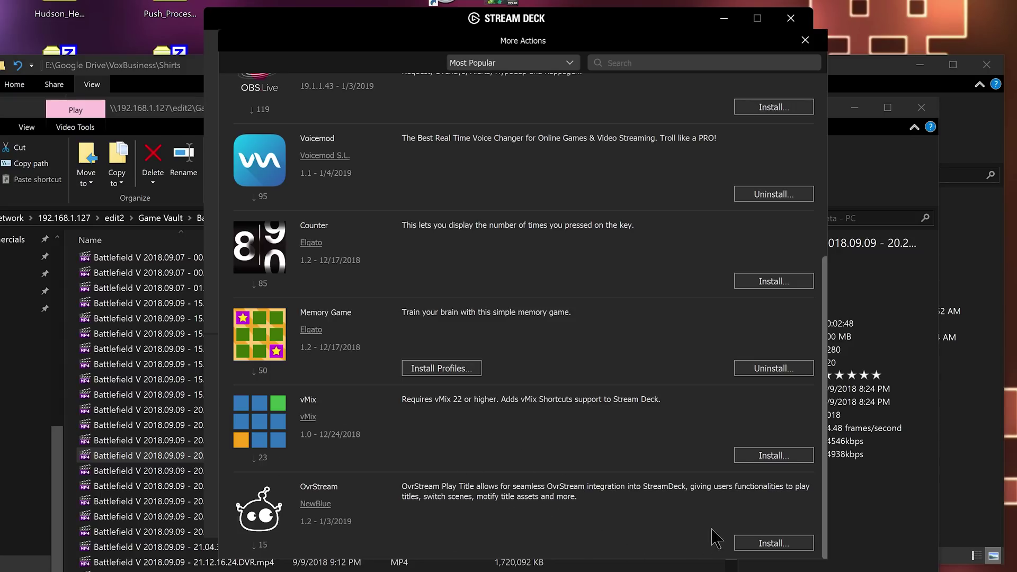
- Sort the plugin store by Recently Updated, then close the store
scroll(752, 546, up, 4)
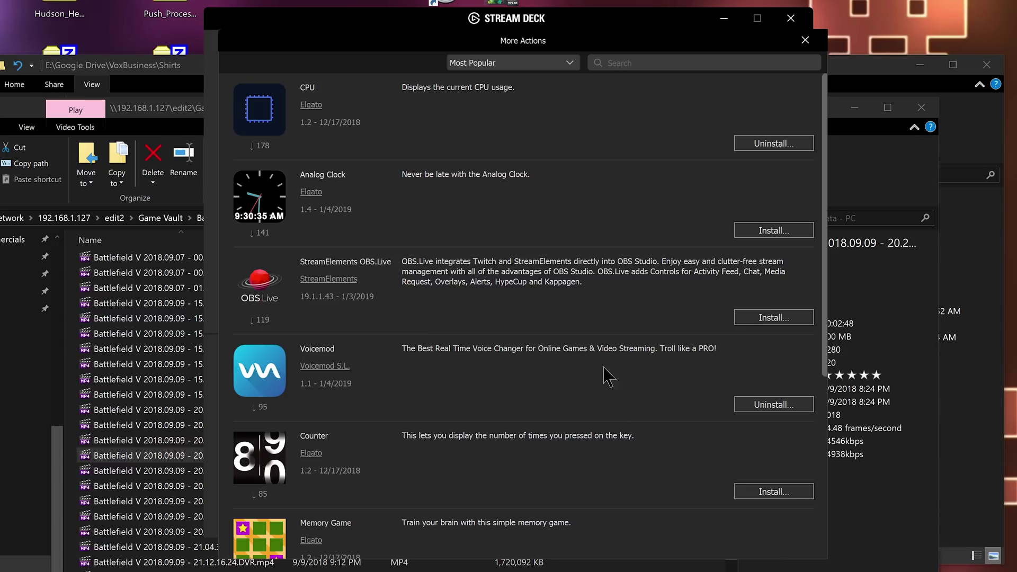
click(527, 64)
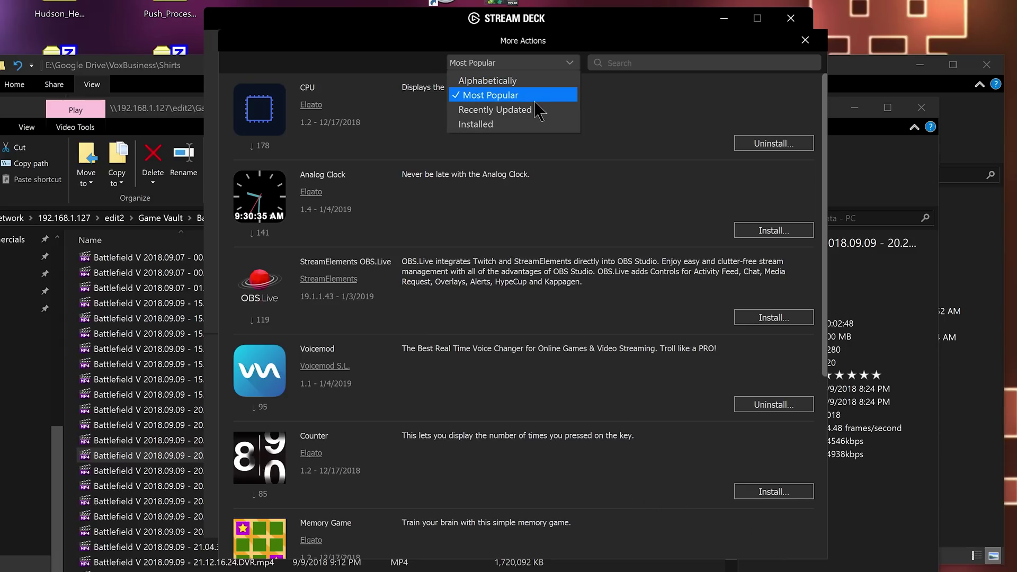
click(540, 188)
click(577, 63)
click(522, 116)
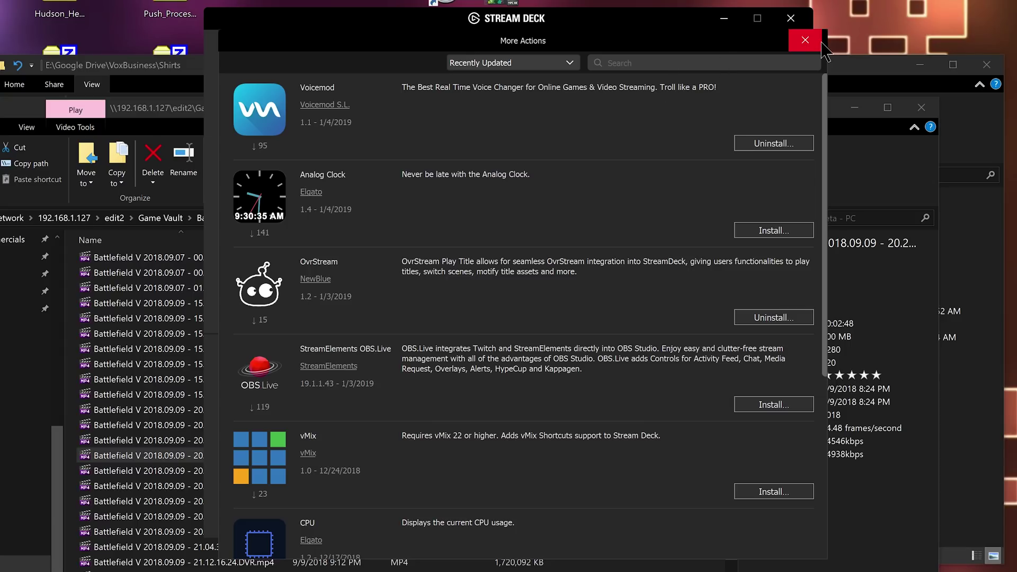
click(805, 41)
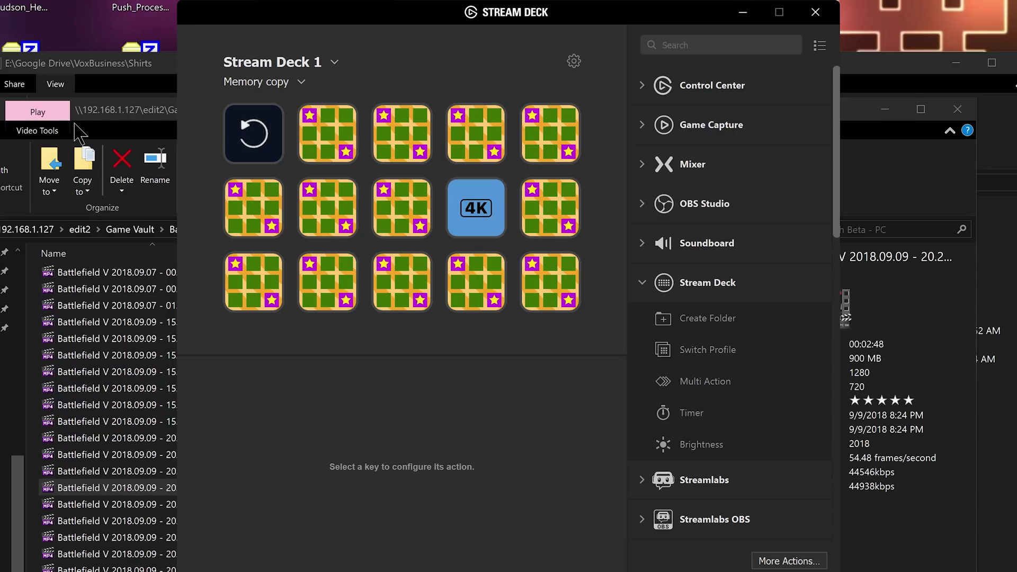
- Open the Stream Deck 1 profile dropdown while the Memory copy board is showing
click(284, 83)
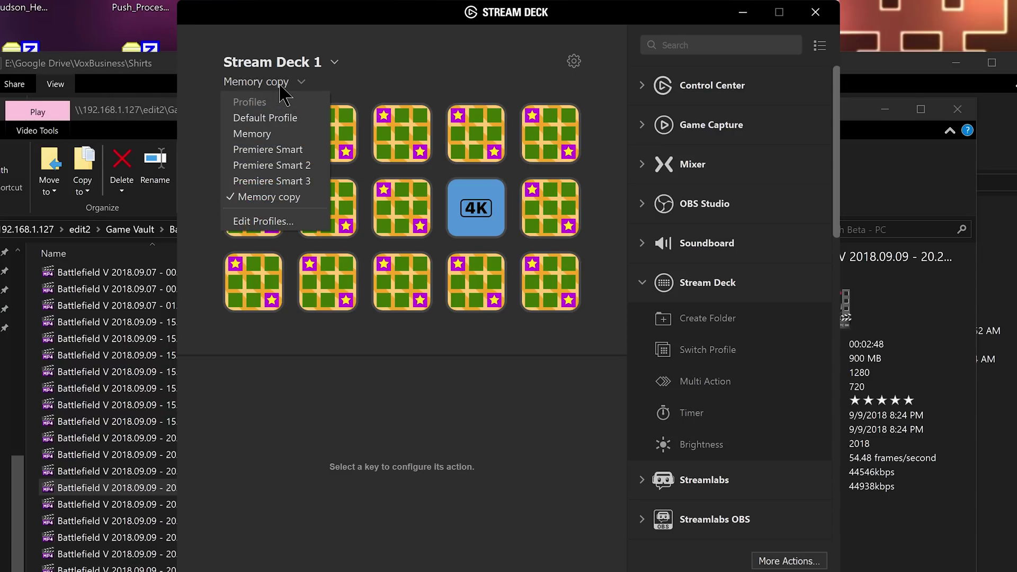
- Switch to the Default Profile and put the Custom CPU monitor on the empty top-right key
click(286, 119)
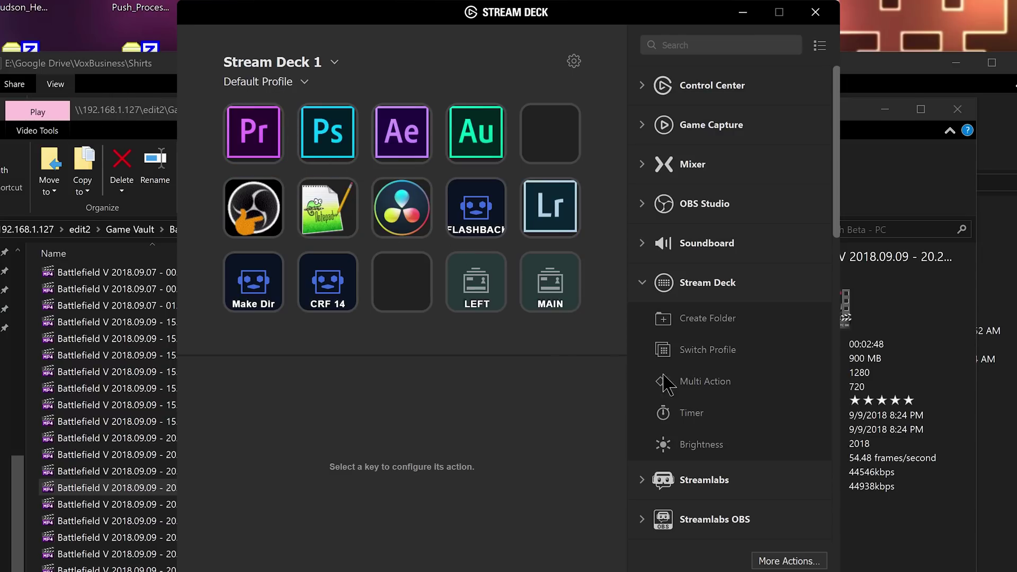
scroll(758, 329, down, 10)
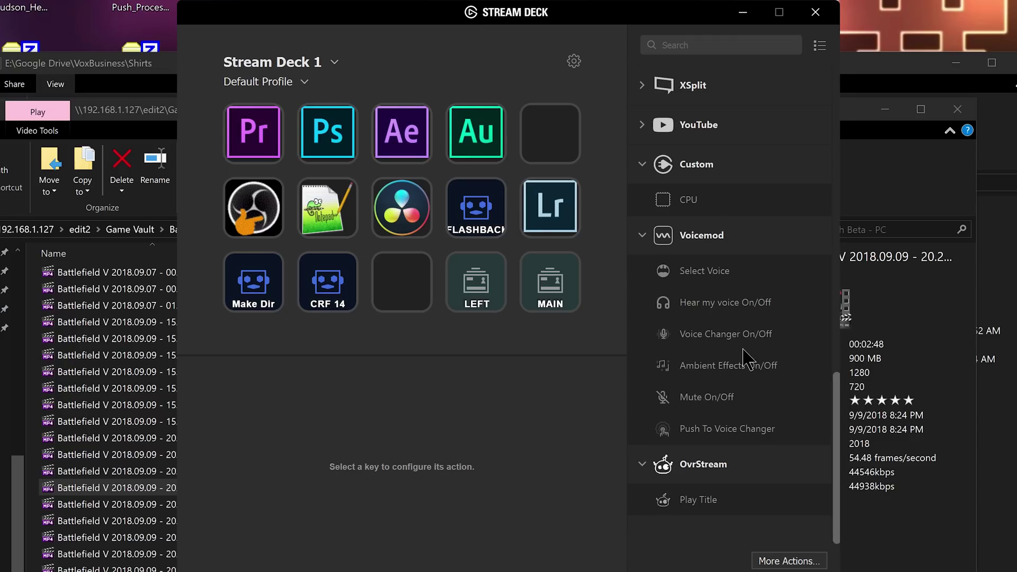
scroll(712, 327, down, 3)
drag(690, 197, 580, 145)
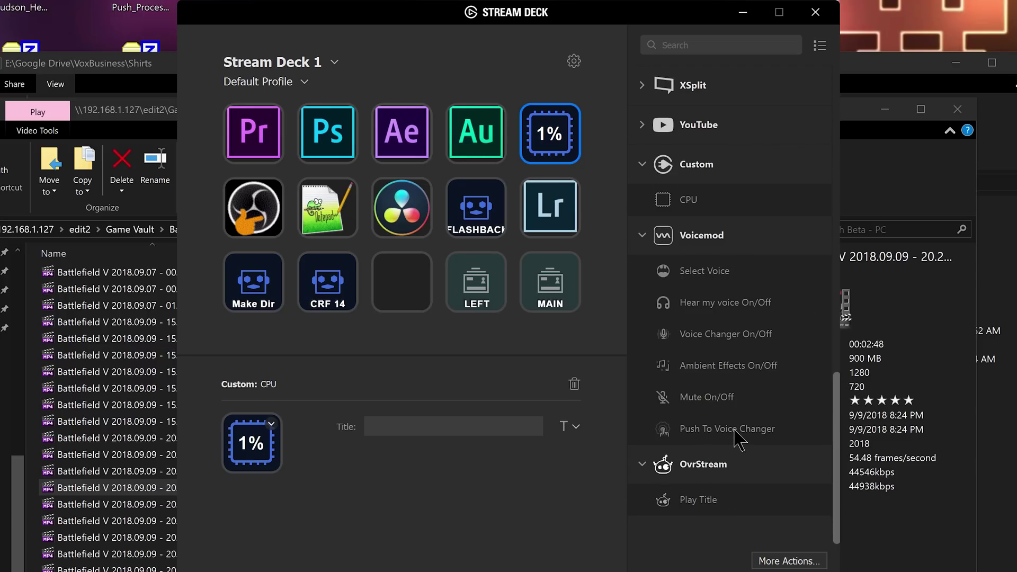
- Test Voicemod Push To Voice Changer, then OvrStream Play Title on the empty key, then clear it
drag(739, 439, 403, 284)
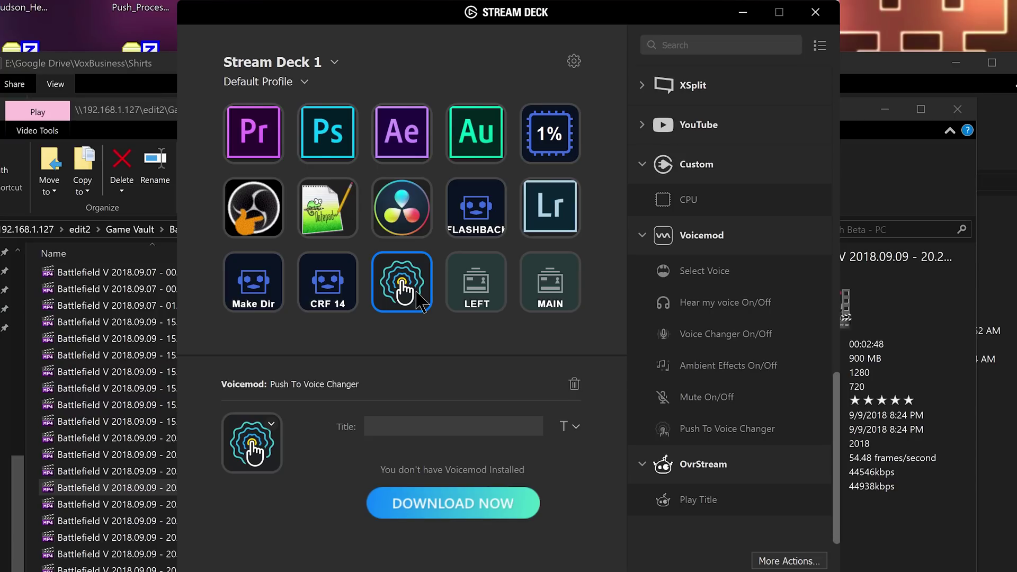
drag(419, 302, 401, 286)
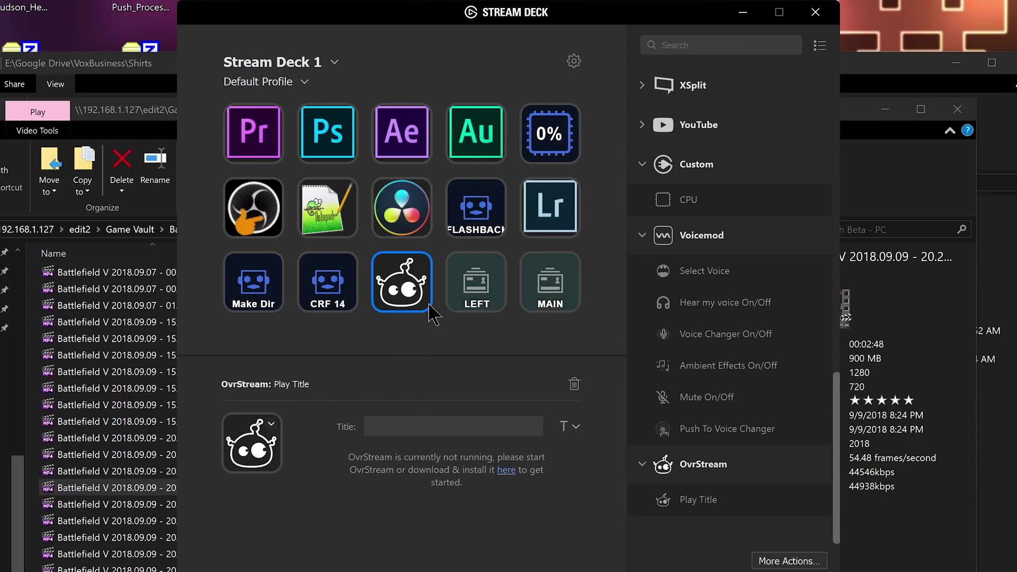
click(575, 384)
click(535, 325)
scroll(735, 420, up, 10)
scroll(735, 421, down, 12)
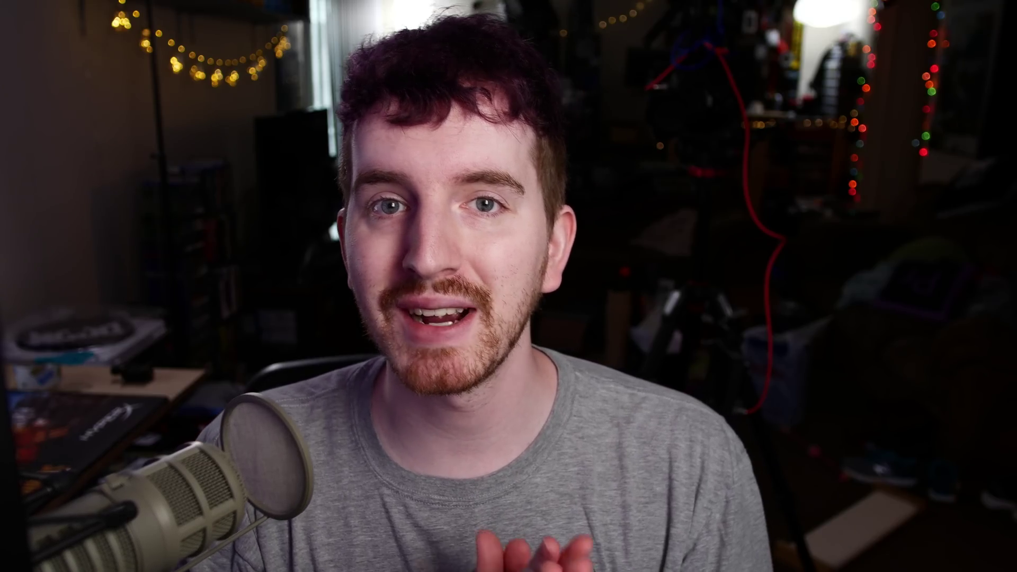